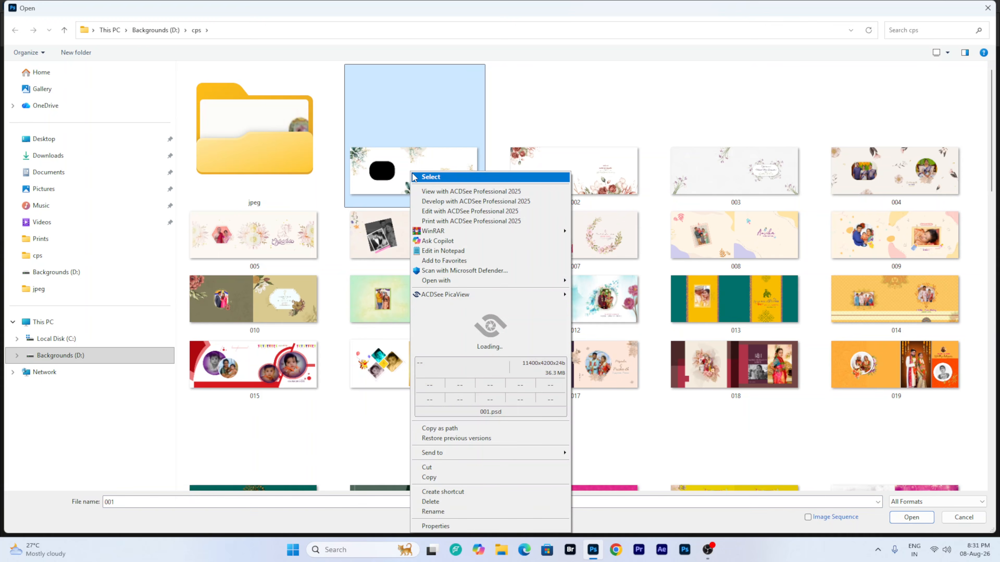
# - Preview the cover designs in the cps folder one after another, from 001 through 045, in ACDSee Quick View, and close the viewer
pyautogui.click(492, 333)
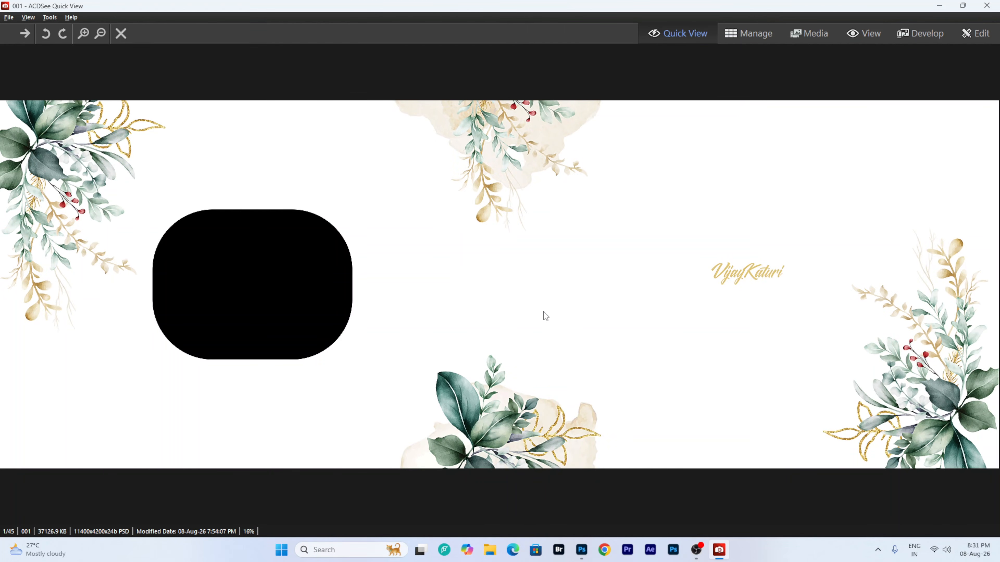
pyautogui.press('Right')
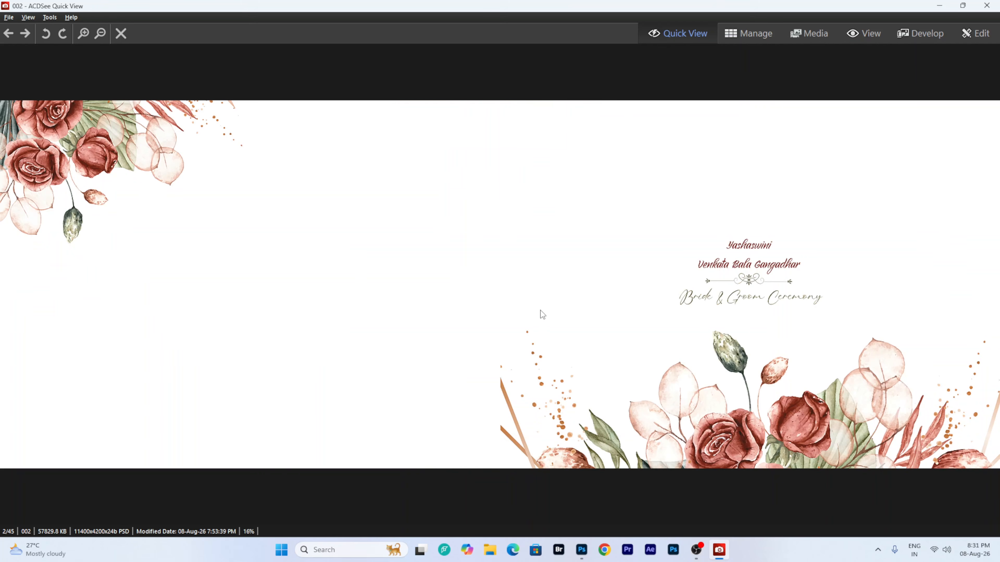
pyautogui.press('Right')
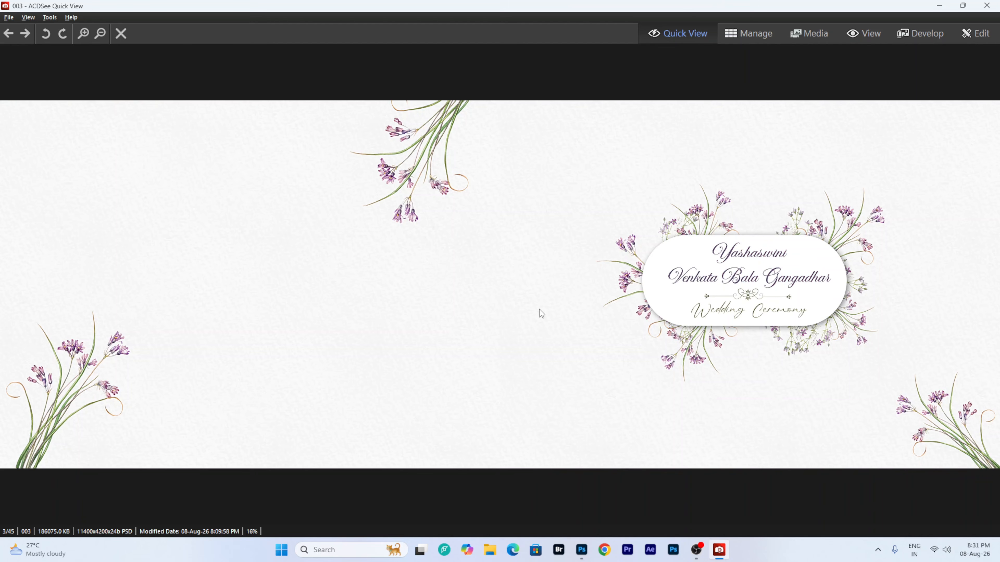
pyautogui.press('Right')
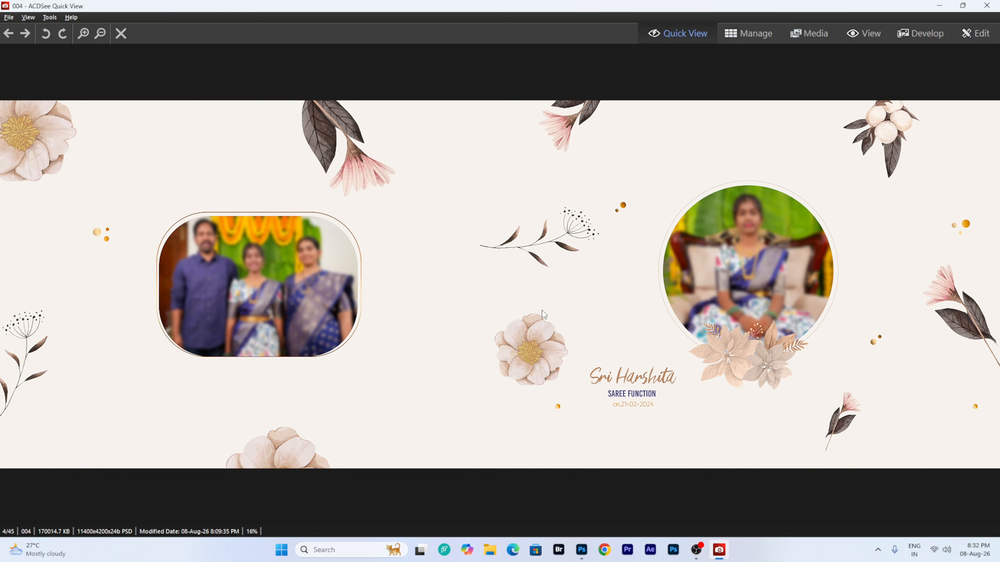
pyautogui.press('Right')
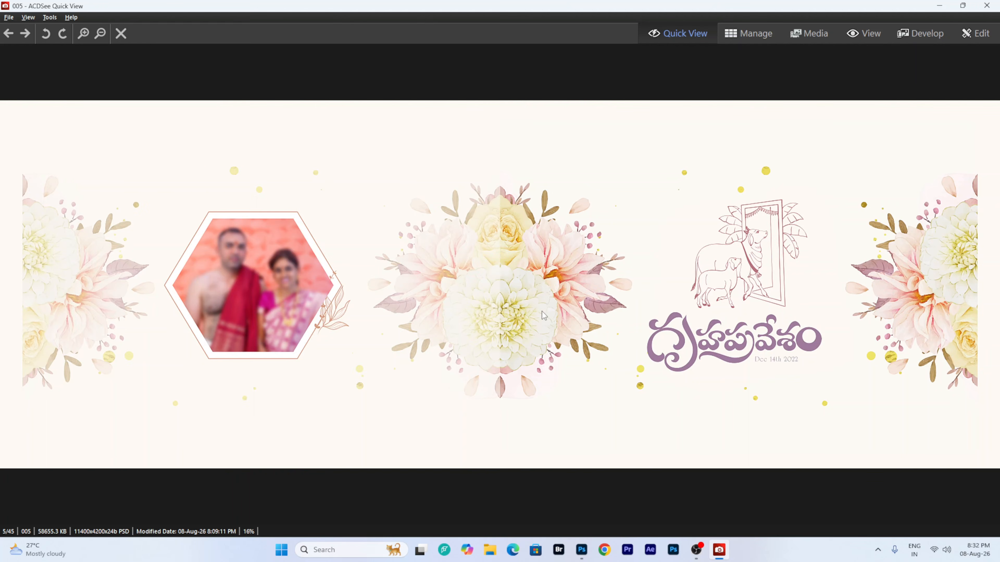
pyautogui.press('Right')
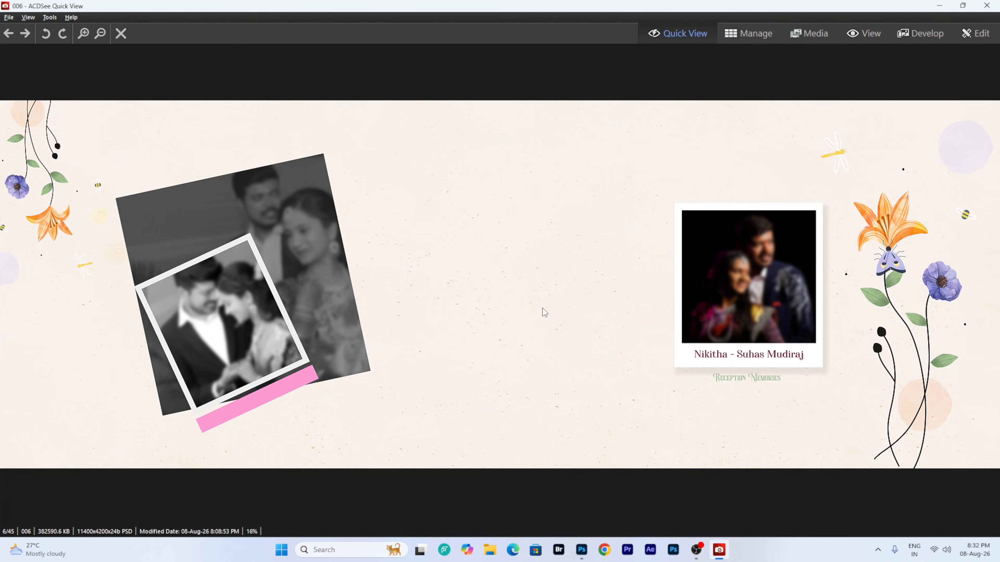
pyautogui.press('Right')
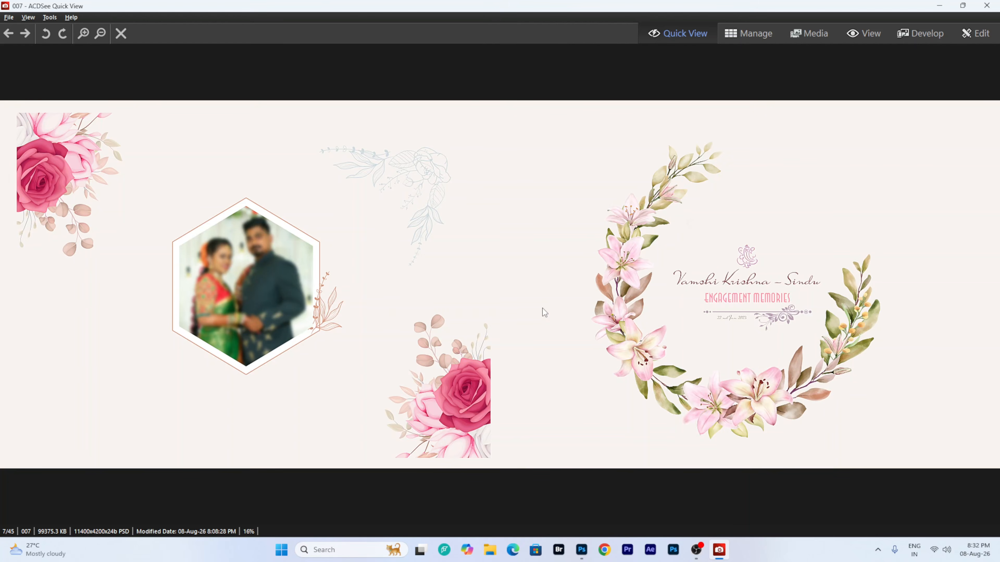
pyautogui.press('Right')
pyautogui.press('Right')
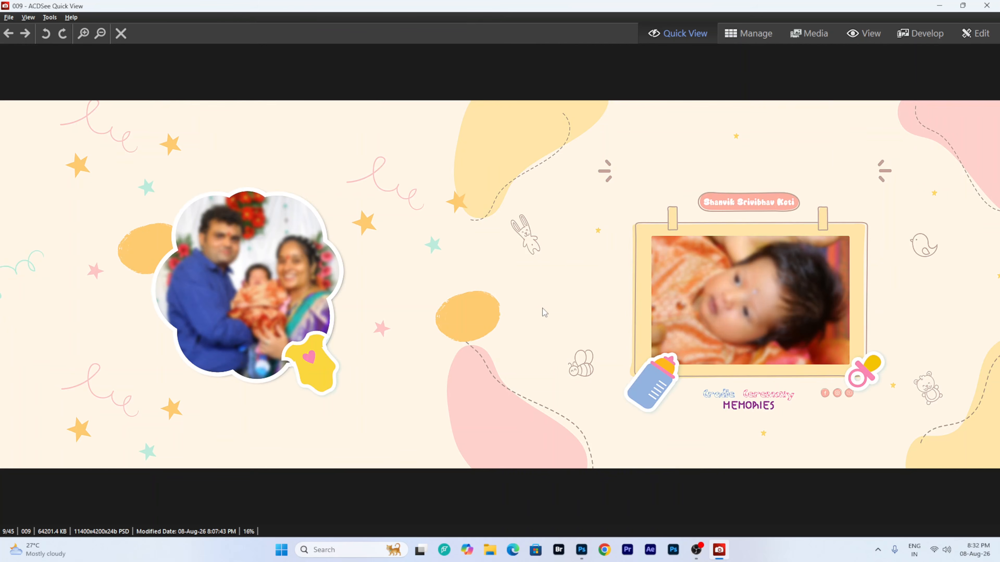
pyautogui.press('Right')
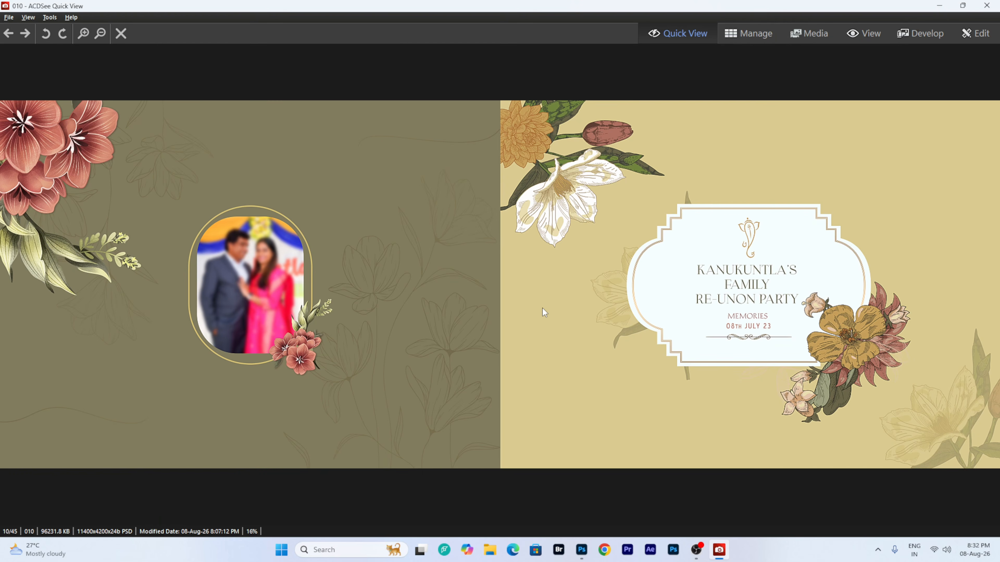
pyautogui.press('Right')
pyautogui.press('Right')
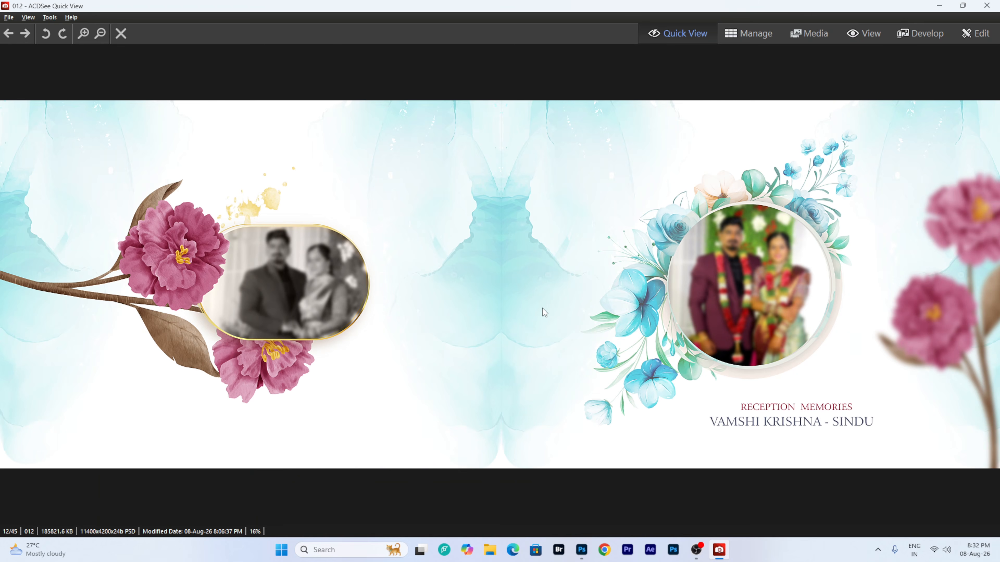
pyautogui.press('Right')
pyautogui.press('Right')
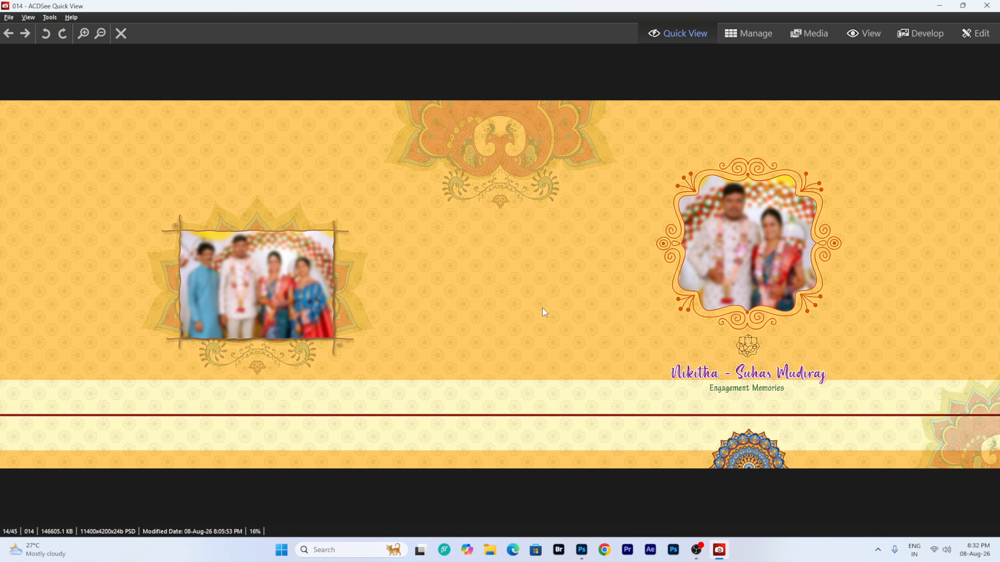
pyautogui.press('Right')
pyautogui.press('Right')
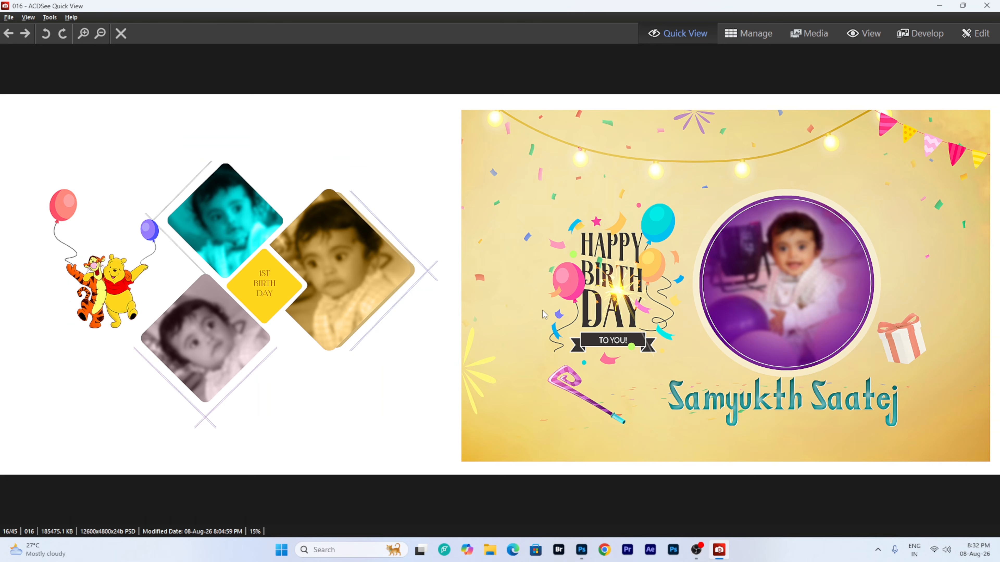
pyautogui.press('Right')
pyautogui.press('Right')
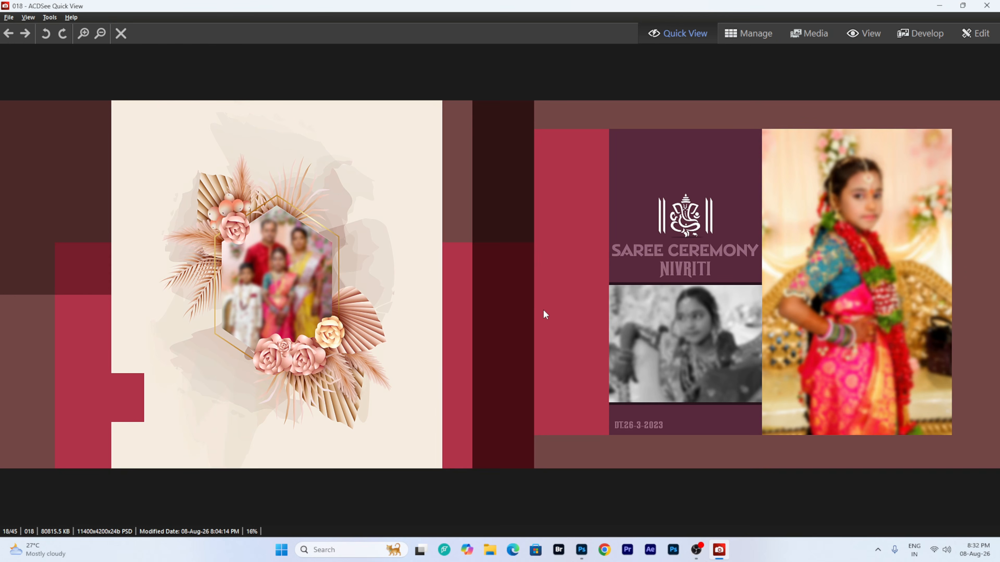
pyautogui.press('Right')
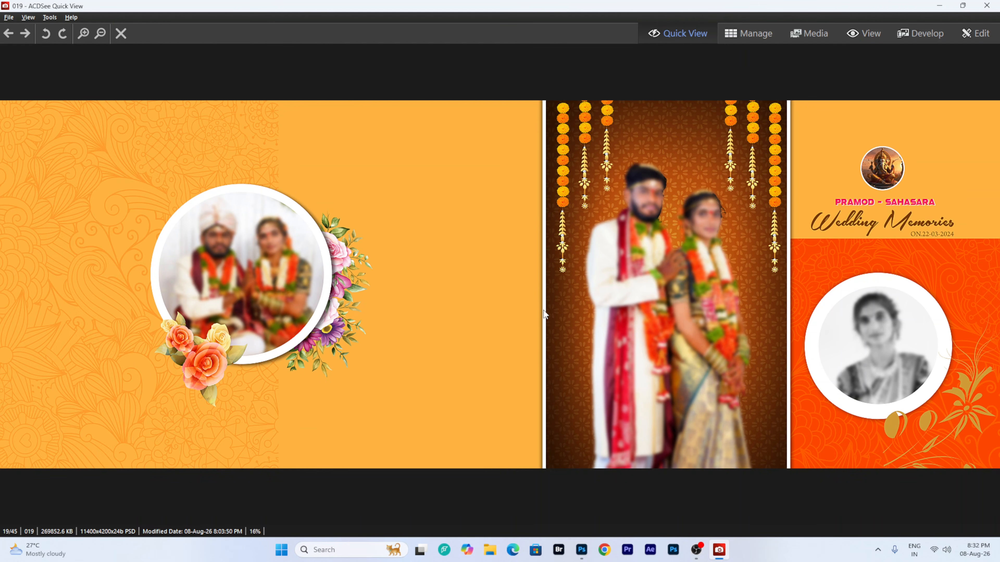
pyautogui.press('Right')
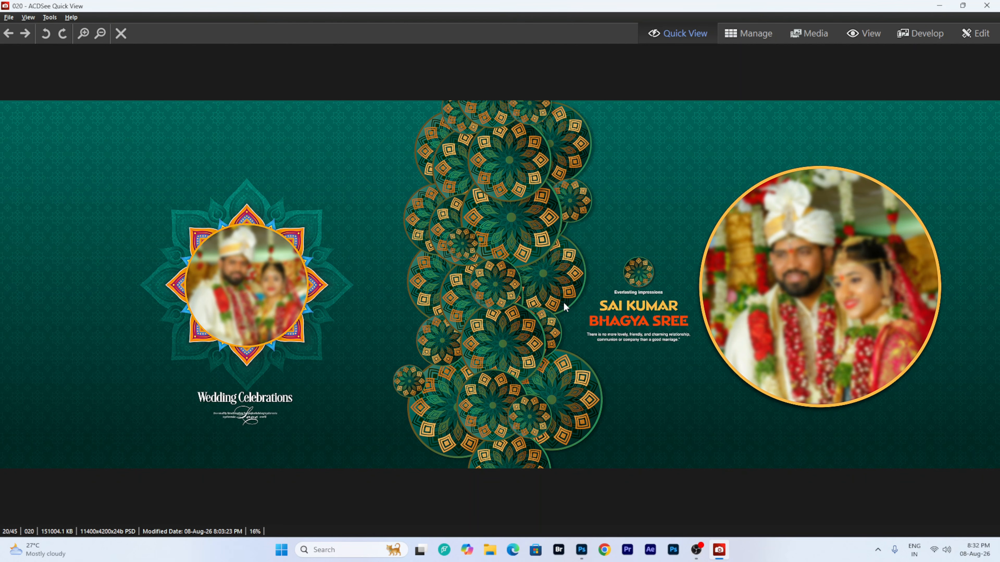
pyautogui.press('Right')
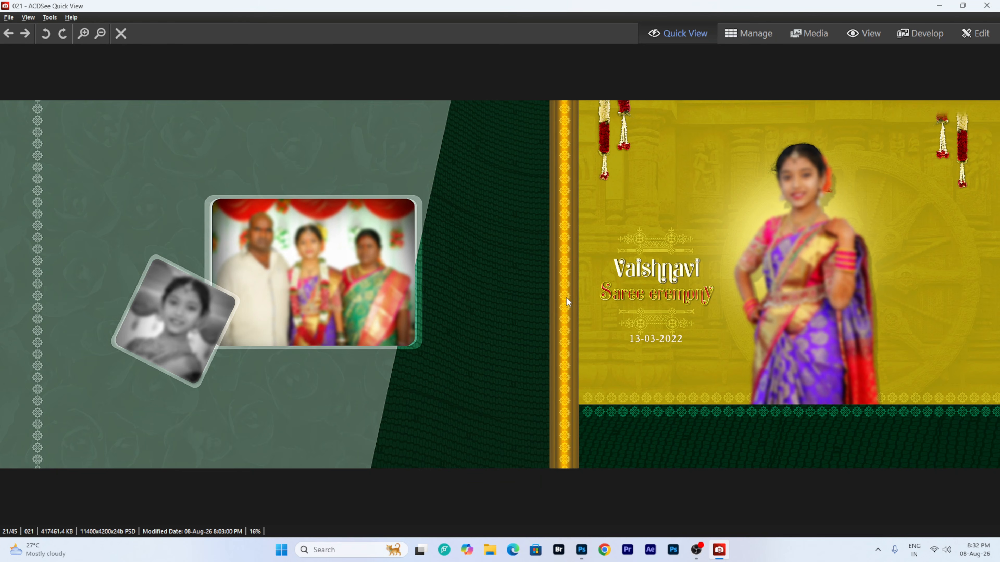
pyautogui.press('Right')
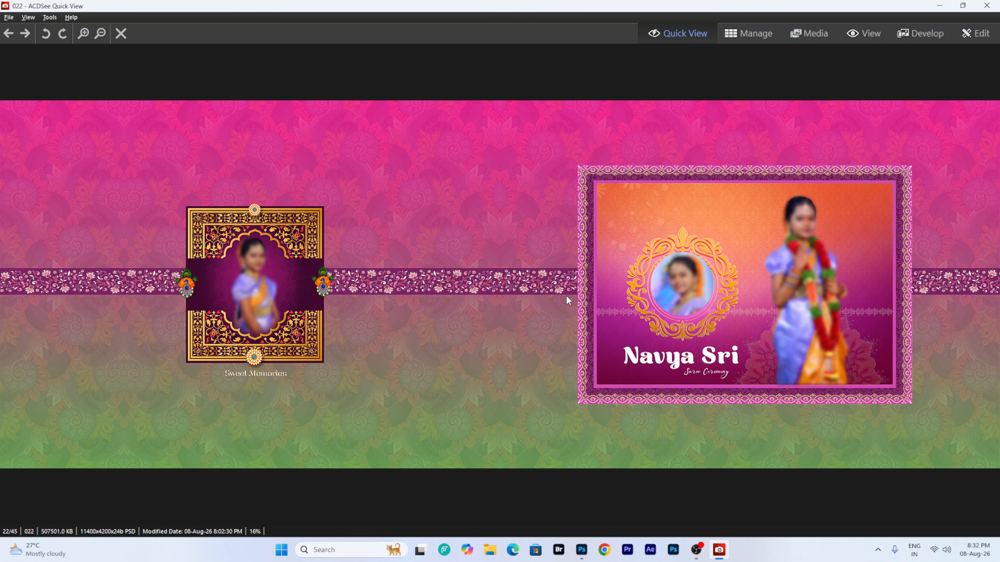
pyautogui.press('Right')
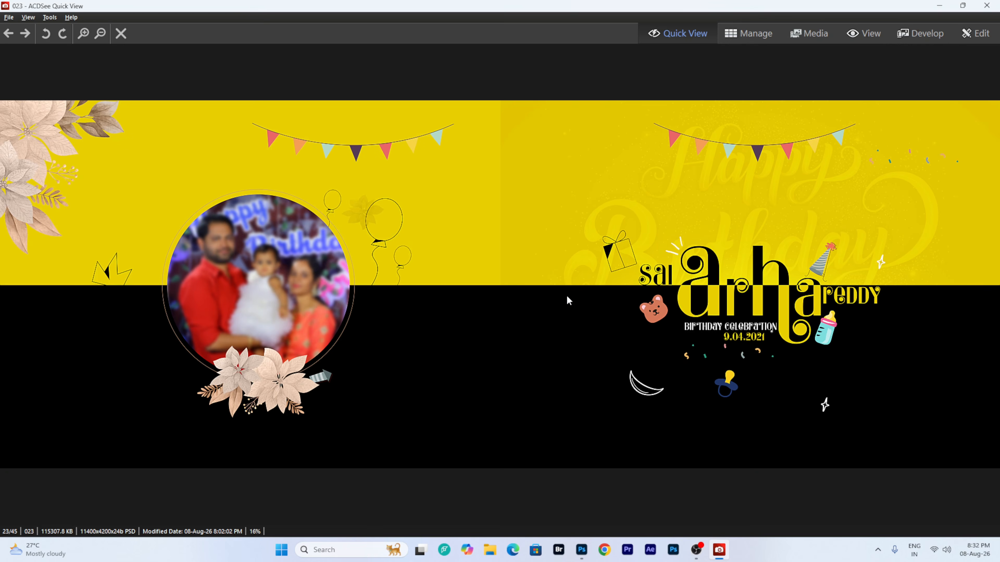
pyautogui.press('Right')
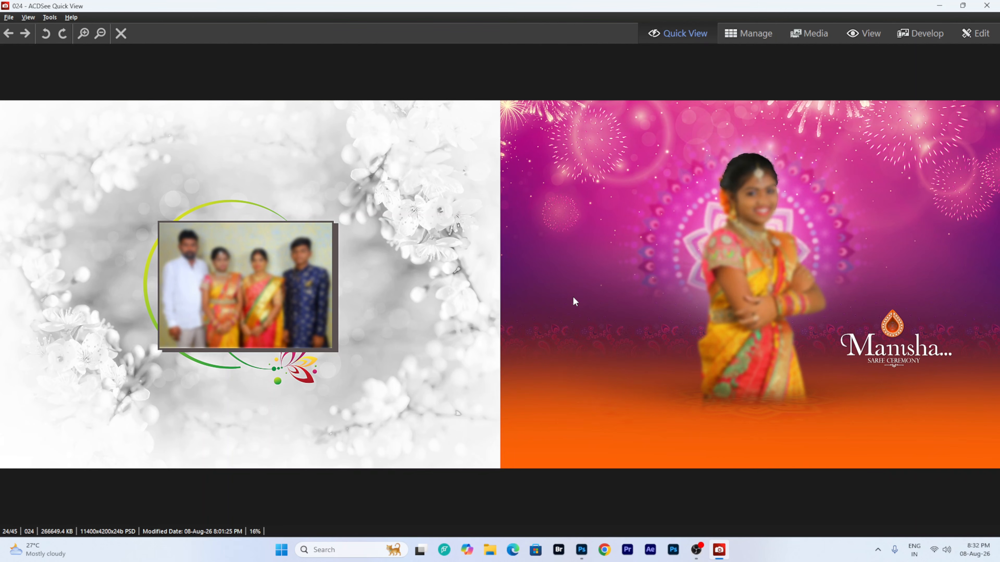
pyautogui.press('Right')
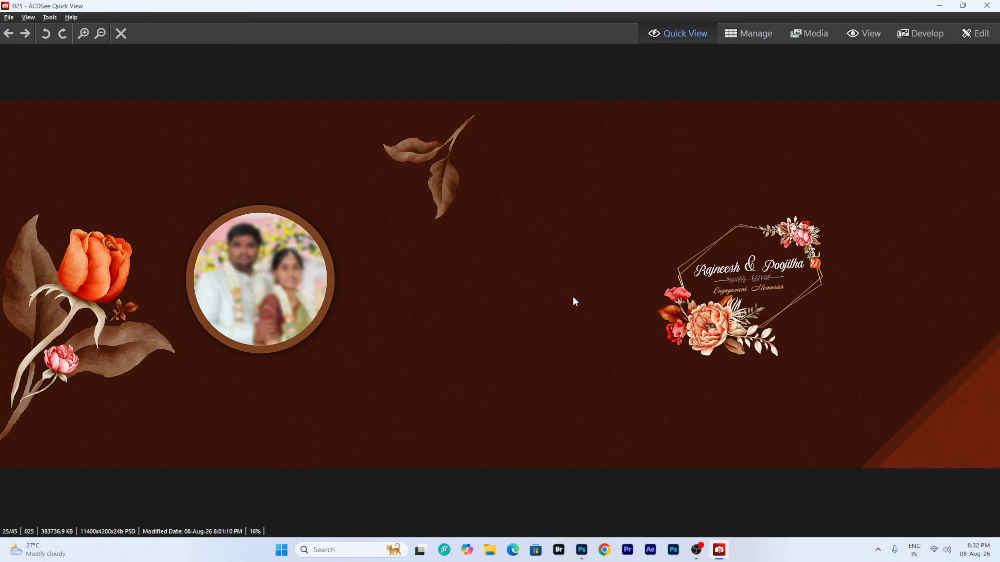
pyautogui.press('Right')
pyautogui.press('Right')
pyautogui.press('Right')
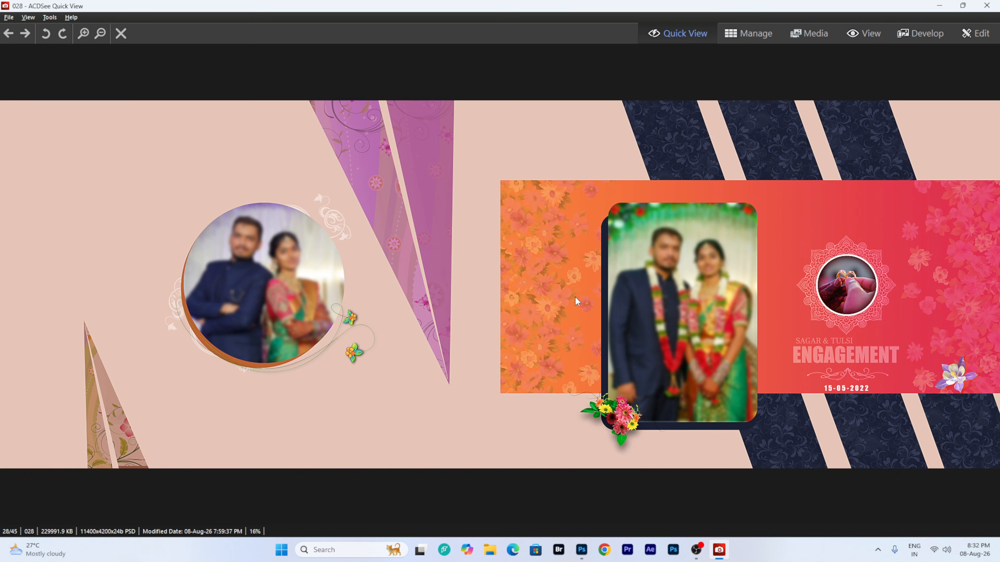
pyautogui.press('Right')
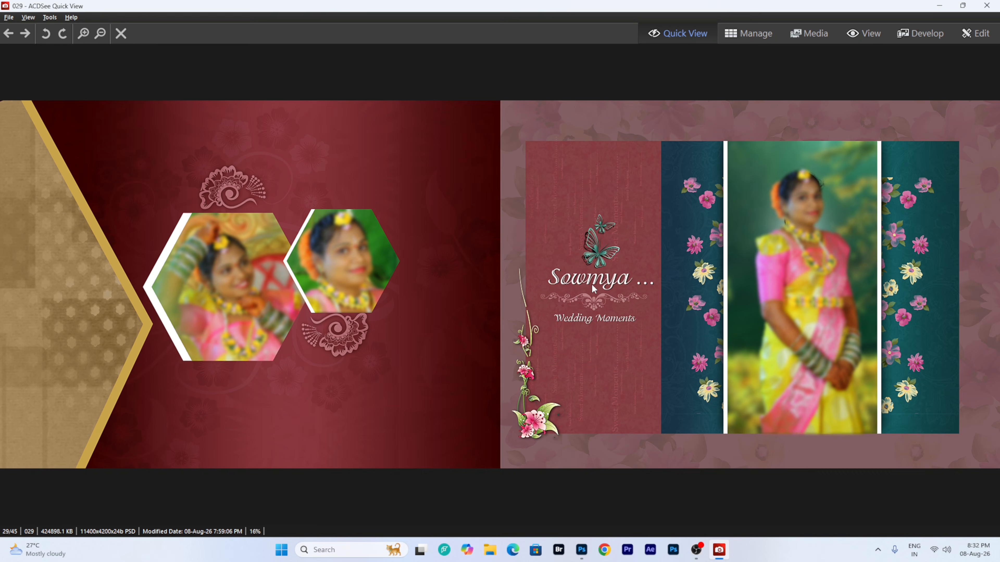
pyautogui.press('Right')
pyautogui.press('Right')
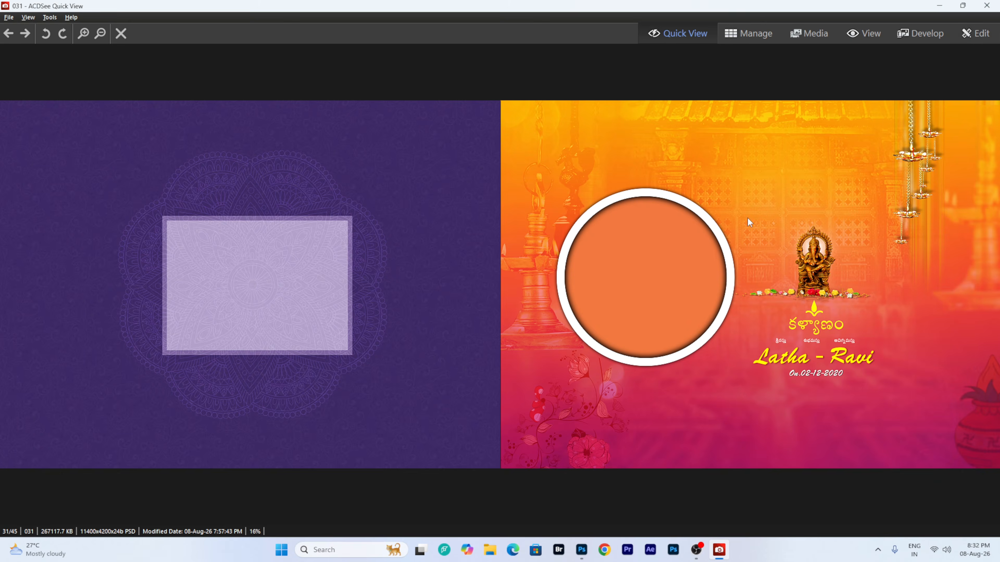
pyautogui.press('Right')
pyautogui.press('Right')
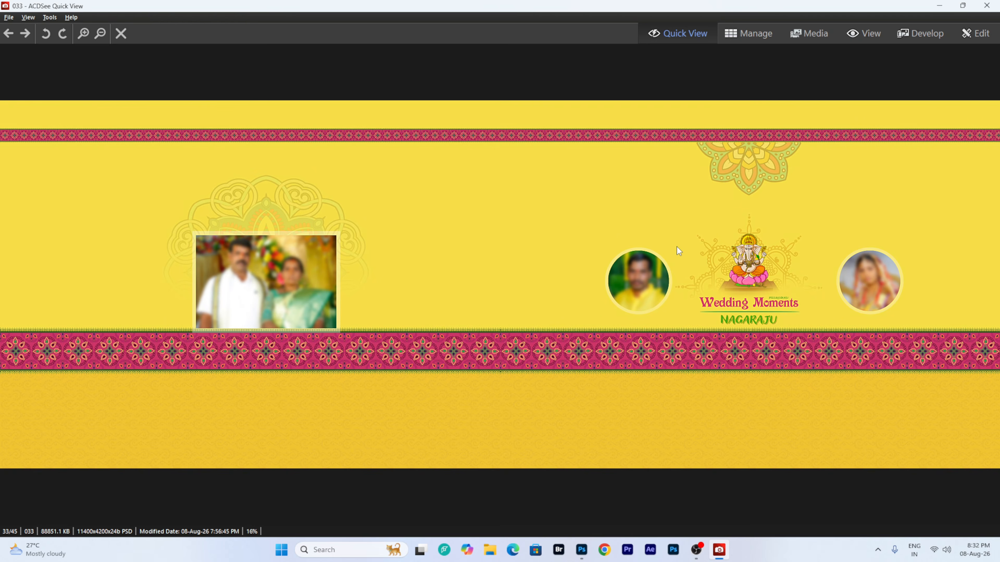
pyautogui.press('Right')
pyautogui.press('Right')
pyautogui.press('Right')
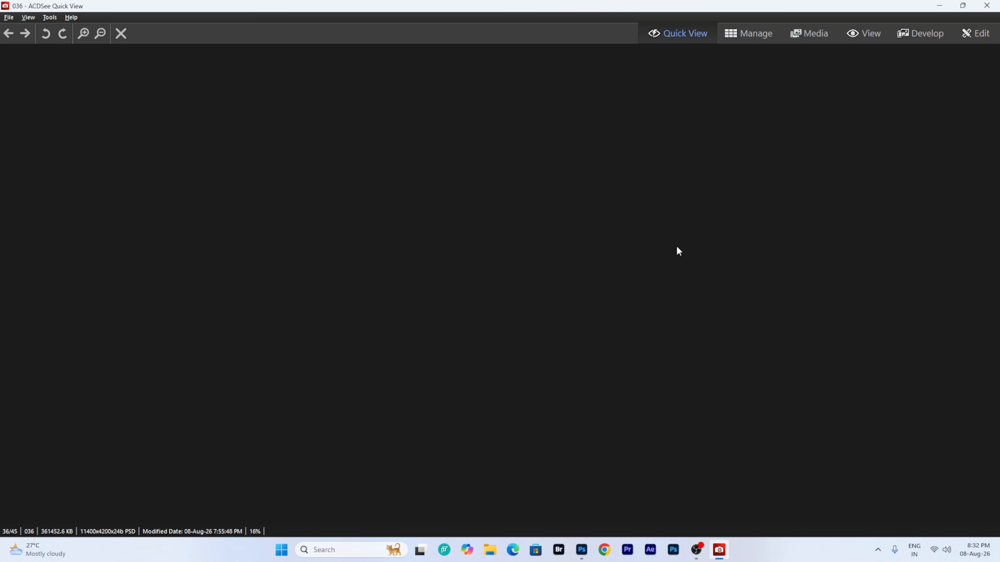
pyautogui.press('Left')
pyautogui.press('Right')
pyautogui.press('Right')
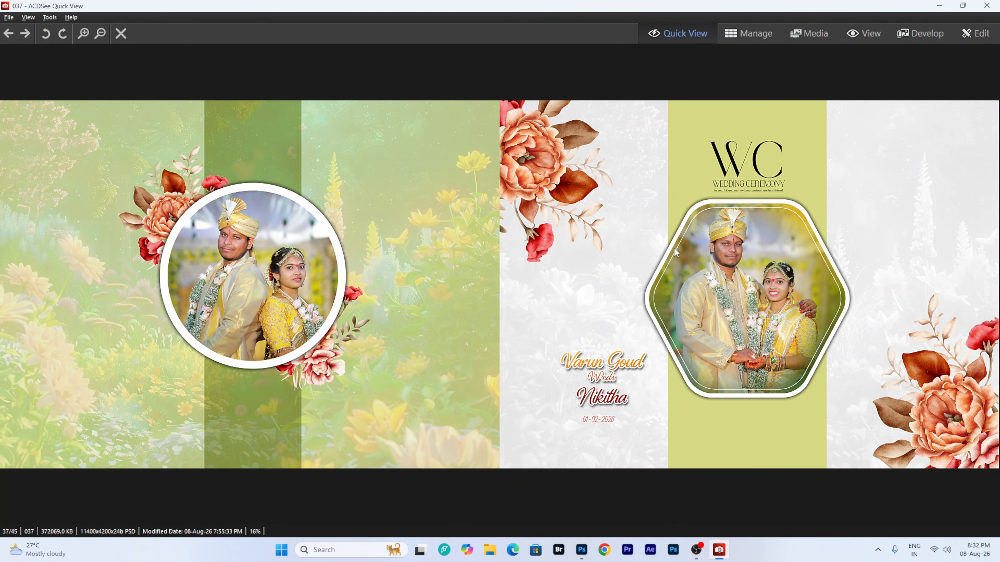
pyautogui.press('Right')
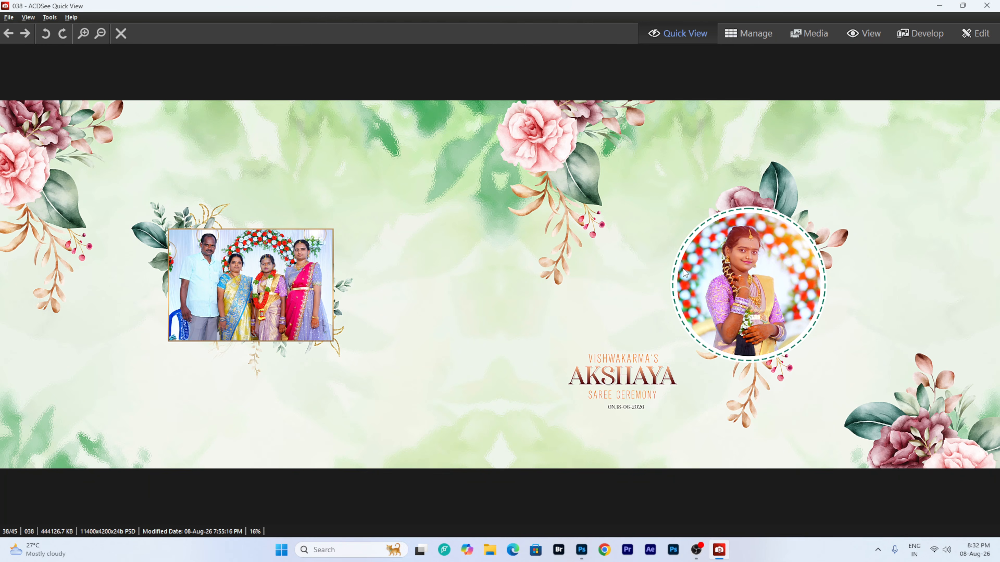
pyautogui.press('Right')
pyautogui.press('Right')
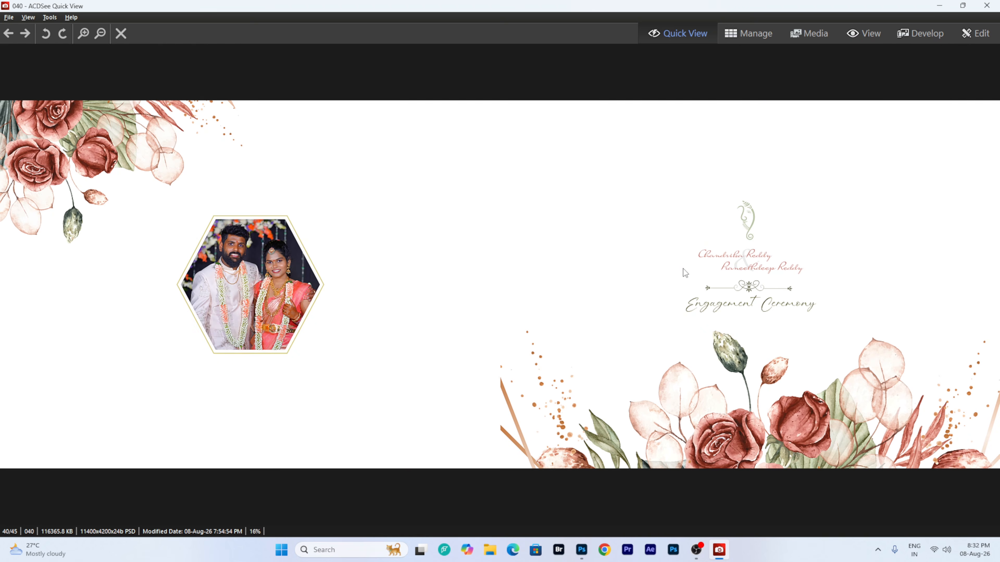
pyautogui.press('Right')
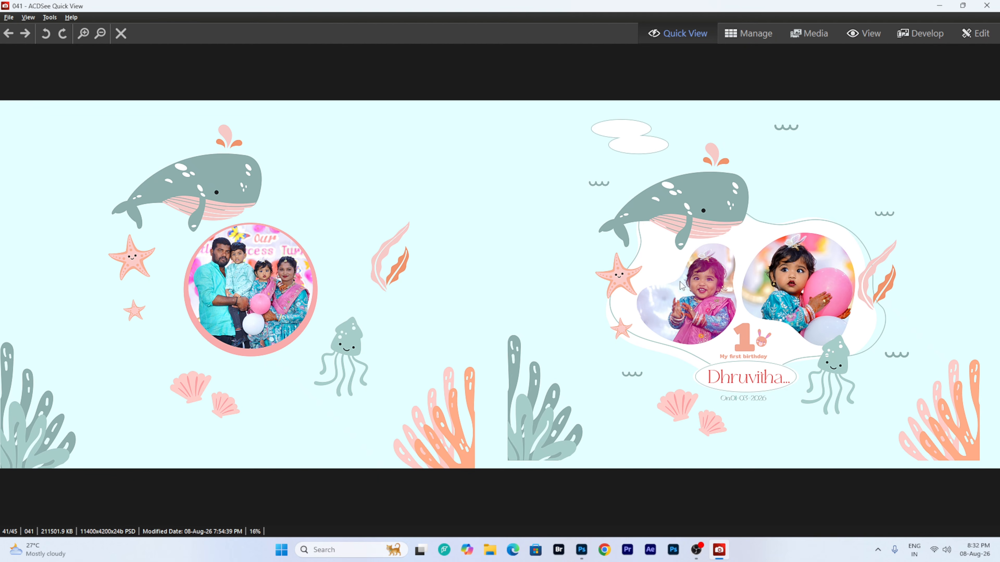
pyautogui.press('Right')
pyautogui.press('Right')
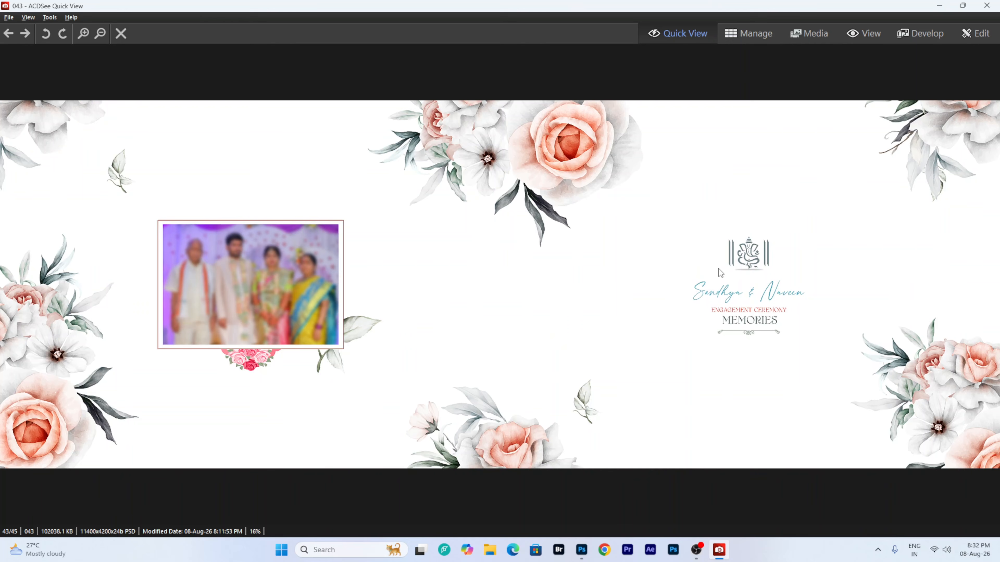
pyautogui.press('Right')
pyautogui.press('Right')
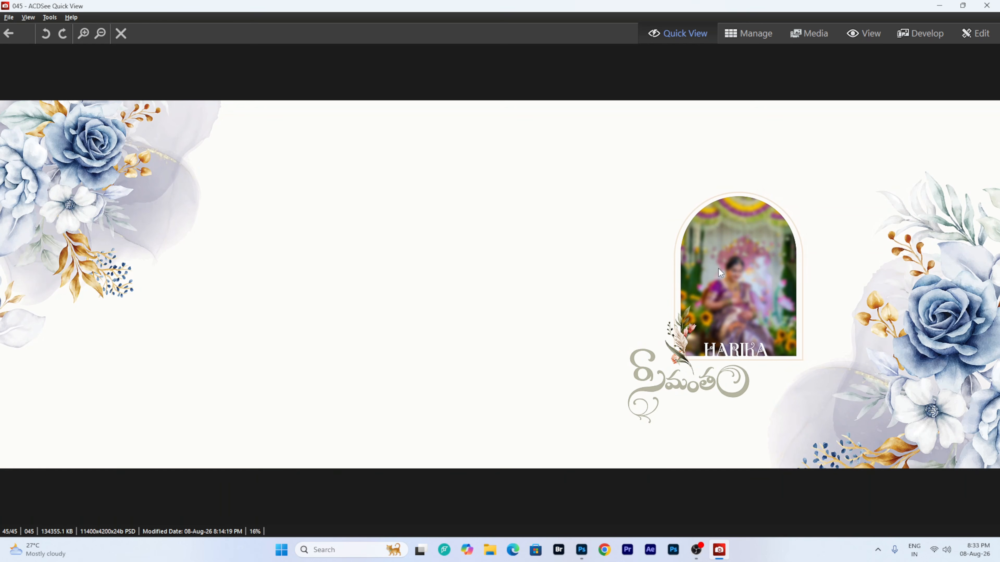
pyautogui.click(987, 5)
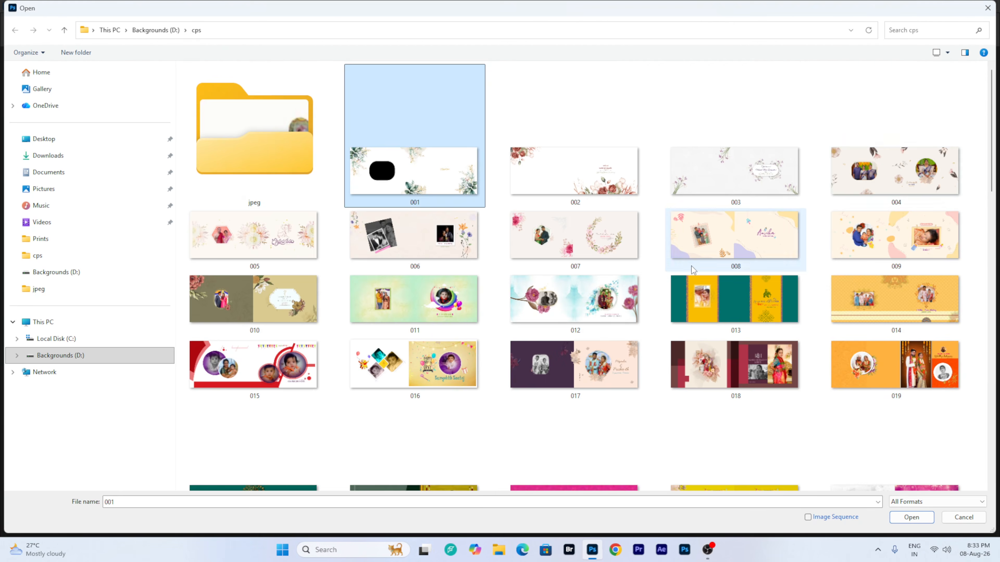
# - Open the whale-themed first birthday cover design 041 from the cps folder in Photoshop
pyautogui.scroll(-10, 691, 274)
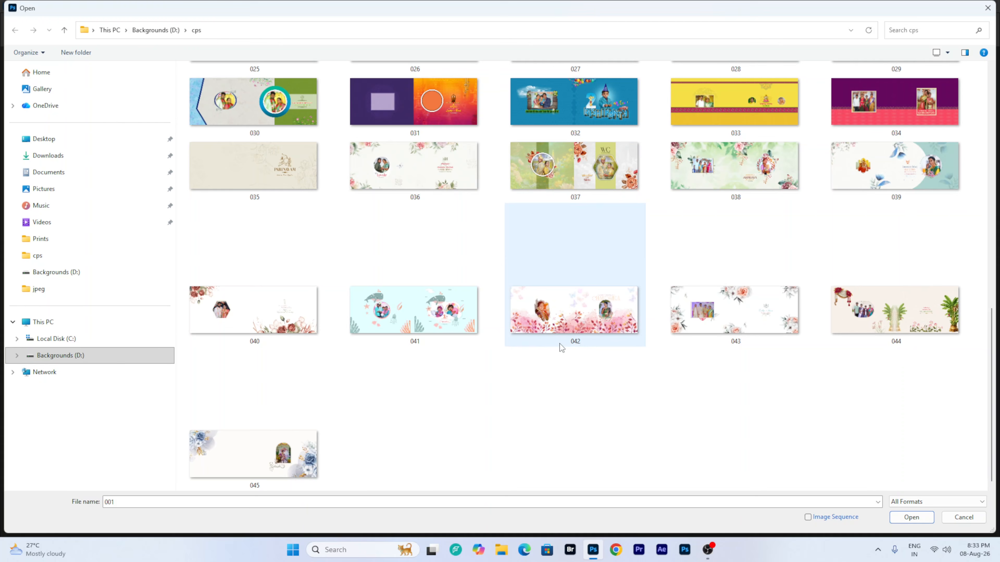
pyautogui.scroll(2, 548, 344)
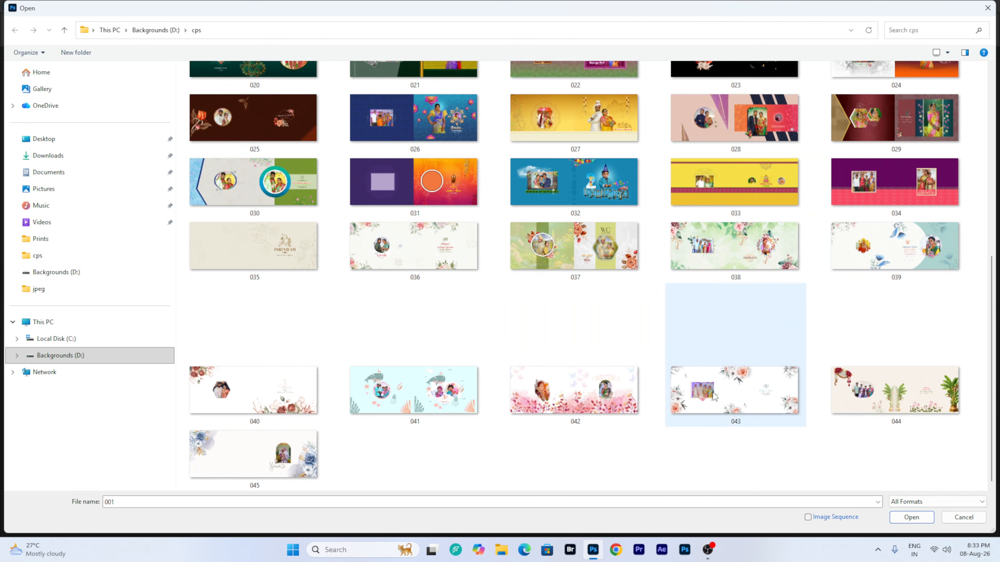
pyautogui.doubleClick(438, 394)
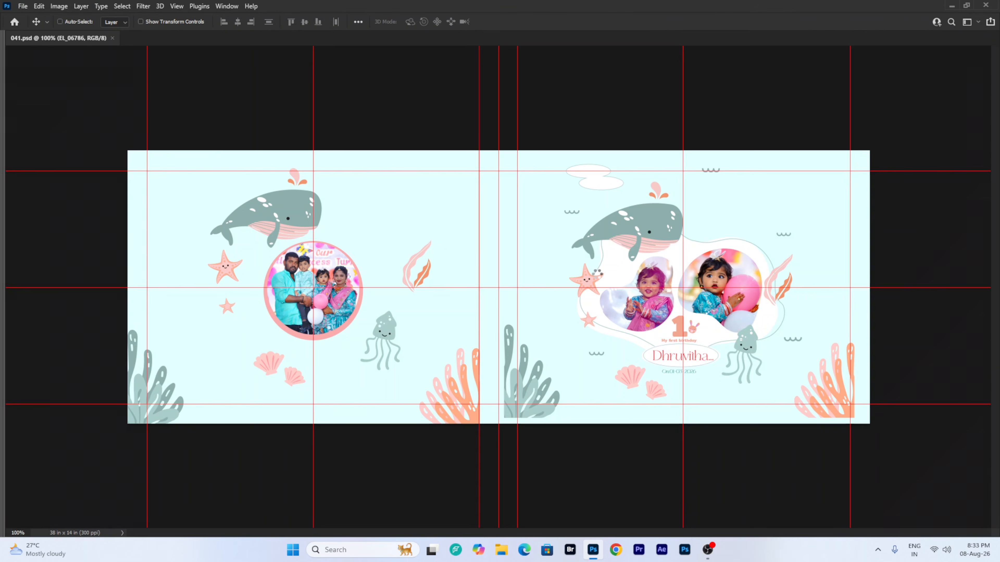
# - Apply a Gaussian Blur with a 16.6-pixel radius to the family photo EL_06786 in the round frame
pyautogui.scroll(3, 342, 302)
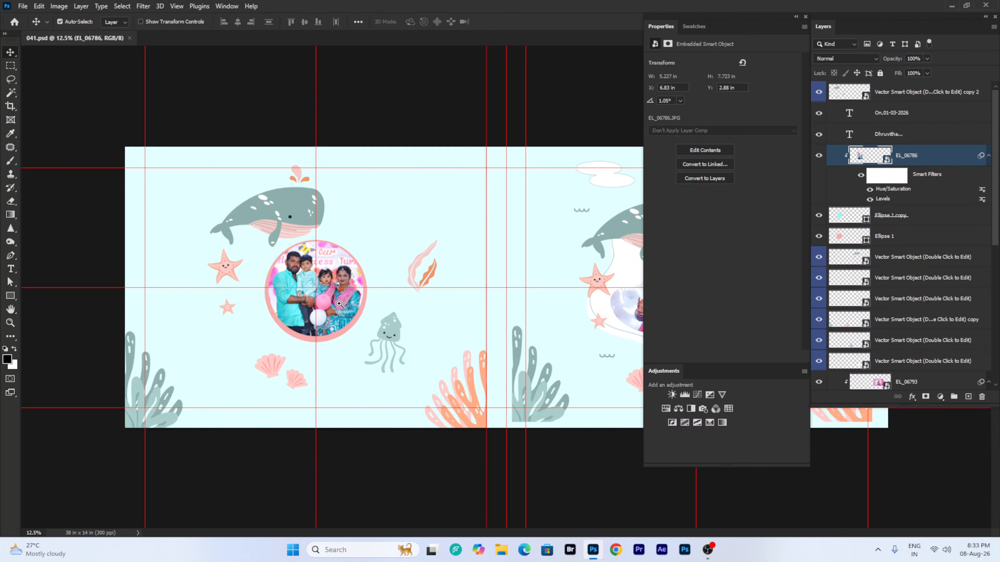
pyautogui.rightClick(355, 296)
pyautogui.click(356, 296)
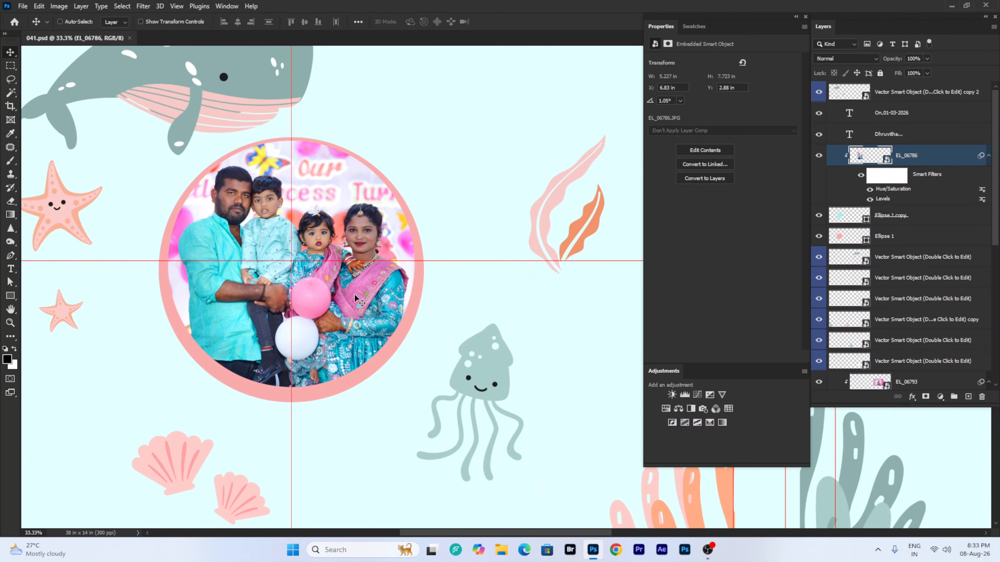
pyautogui.hotkey('ctrl', '-')
pyautogui.hotkey('ctrl', 'alt', 'f')
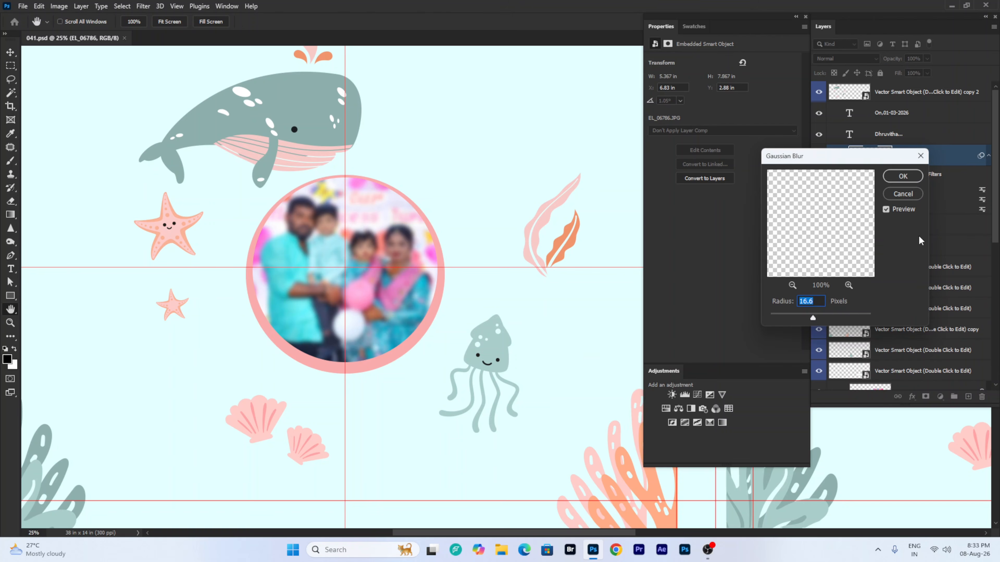
pyautogui.click(903, 180)
pyautogui.press('Tab')
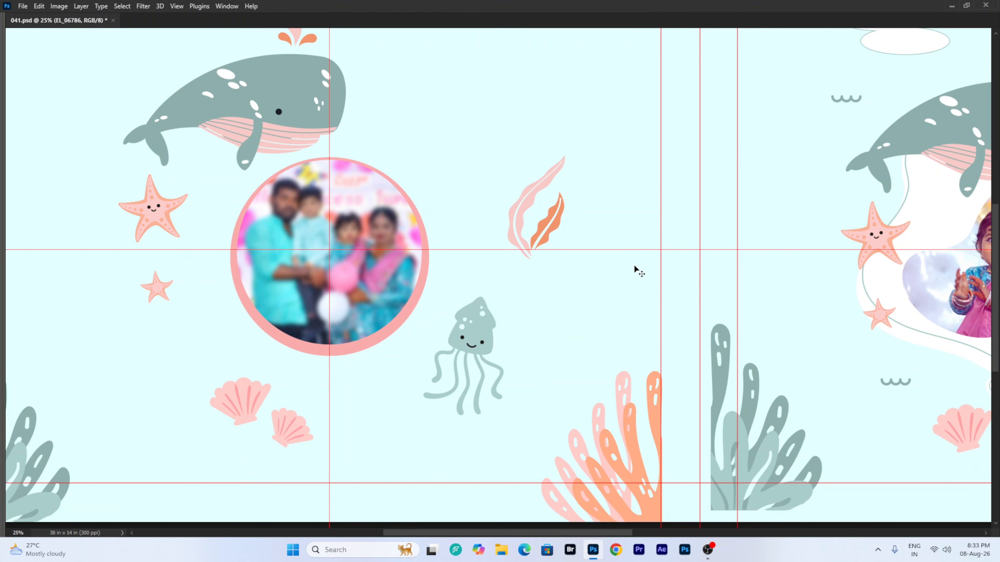
# - Select the two baby photo layers beside the whale one after the other, first EL_06793, then EL_06791
pyautogui.hotkey('ctrl', '-')
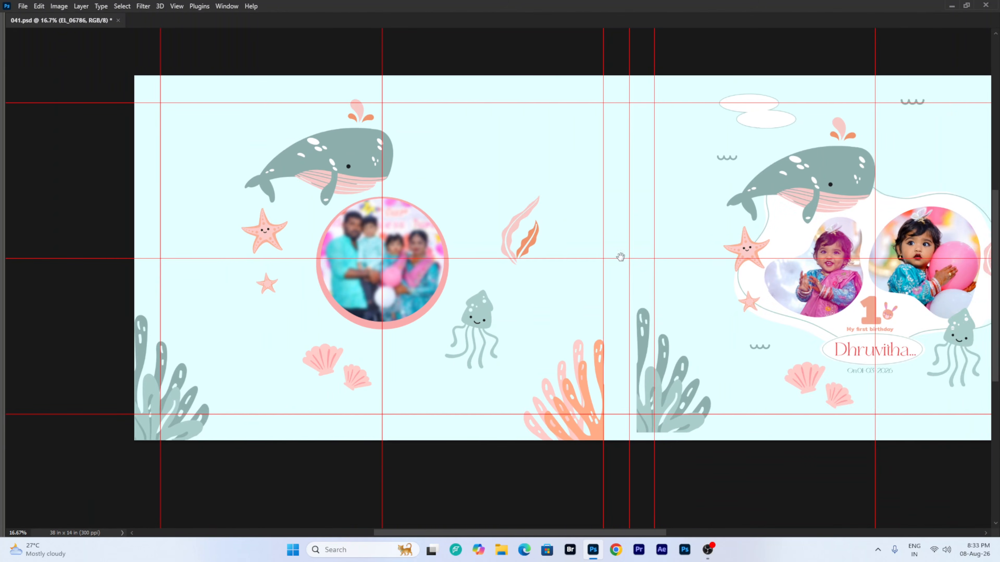
pyautogui.hscroll(2, 620, 257)
pyautogui.rightClick(655, 285)
pyautogui.click(656, 282)
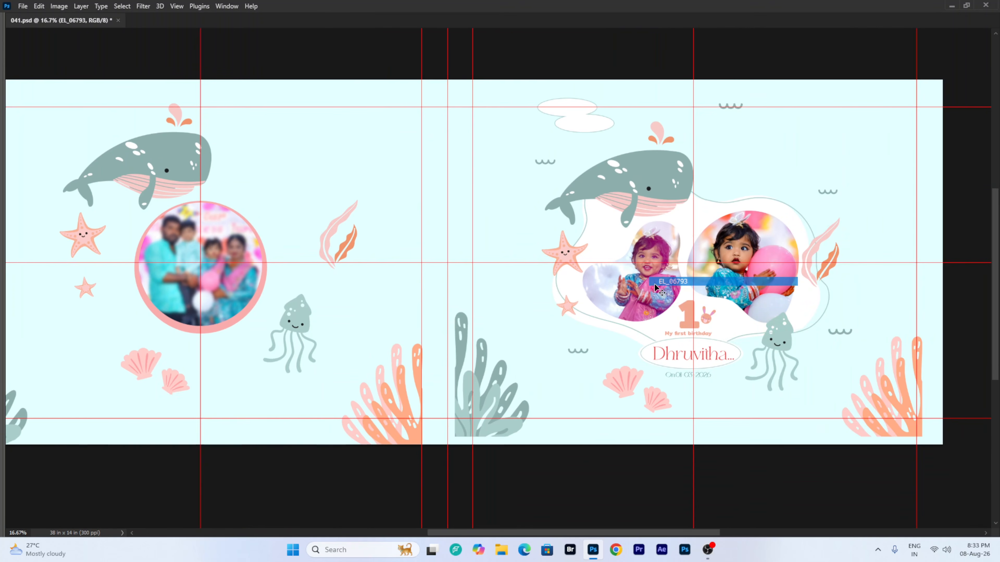
pyautogui.rightClick(730, 243)
pyautogui.click(753, 246)
pyautogui.press('Tab')
pyautogui.hscroll(3, 319, 292)
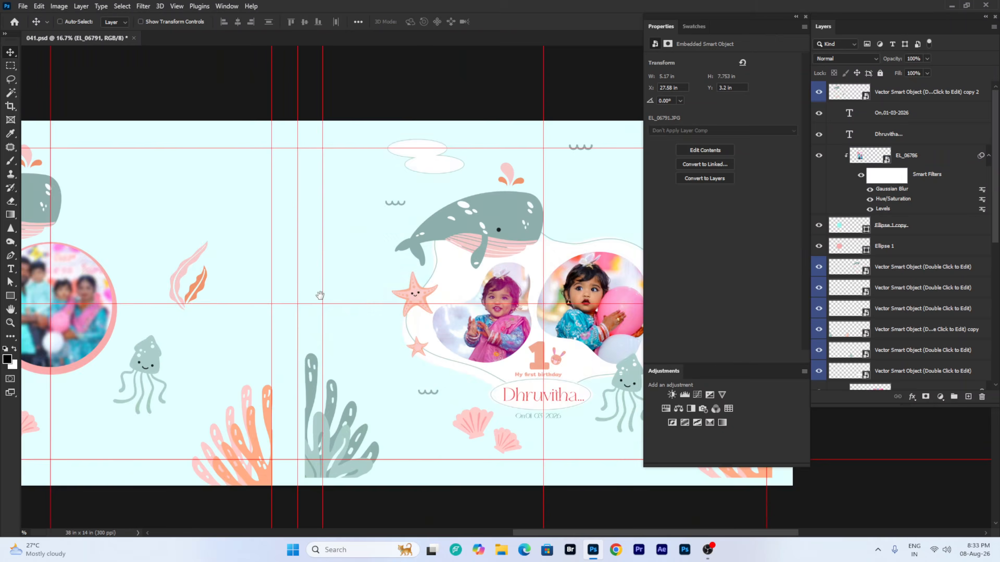
# - Relink the EL_06791 photo to the raw file _DSC1324.ARW from Downloads, keeping the default Camera Raw settings
pyautogui.rightClick(471, 309)
pyautogui.click(473, 307)
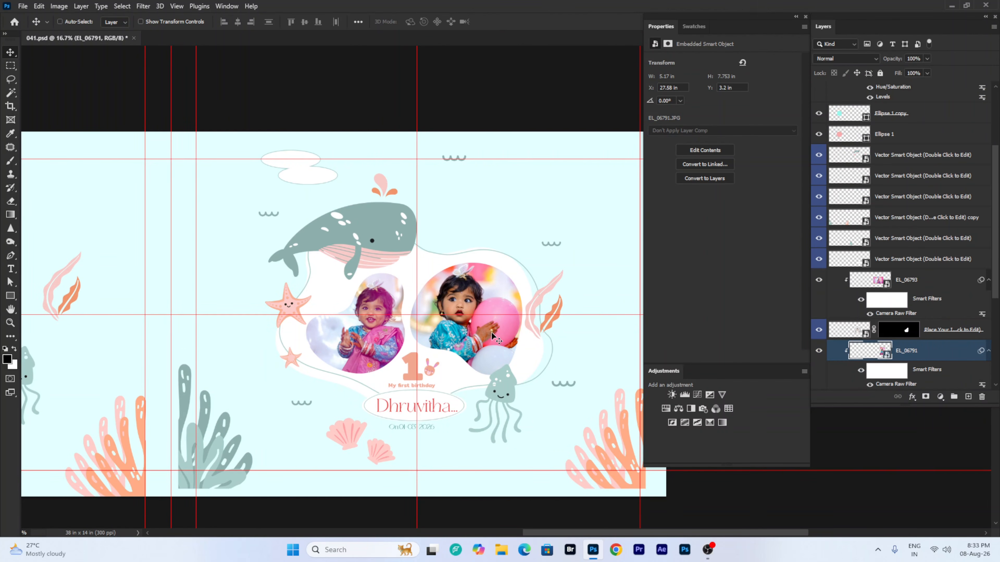
pyautogui.rightClick(481, 298)
pyautogui.click(490, 300)
pyautogui.scroll(-4, 923, 268)
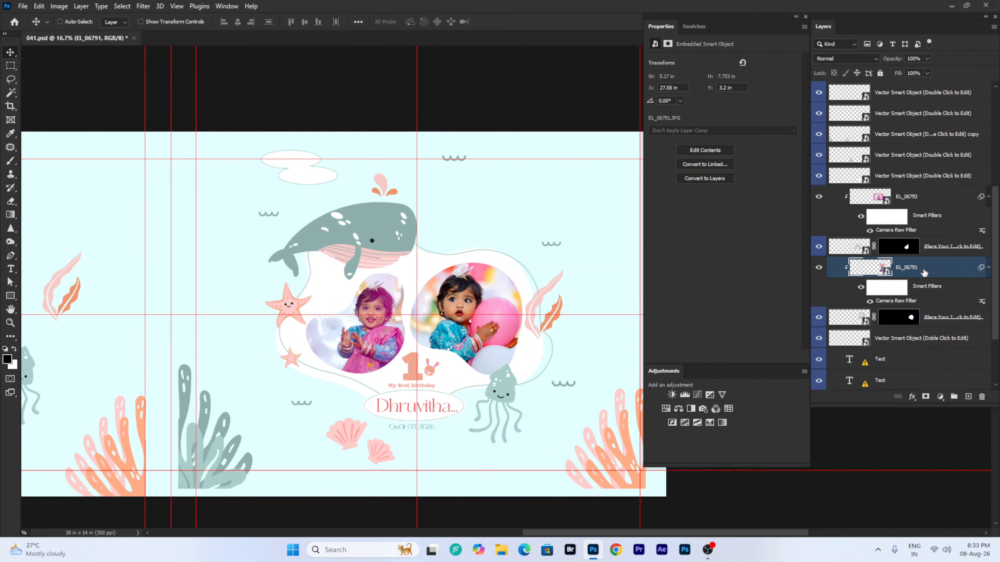
pyautogui.rightClick(922, 268)
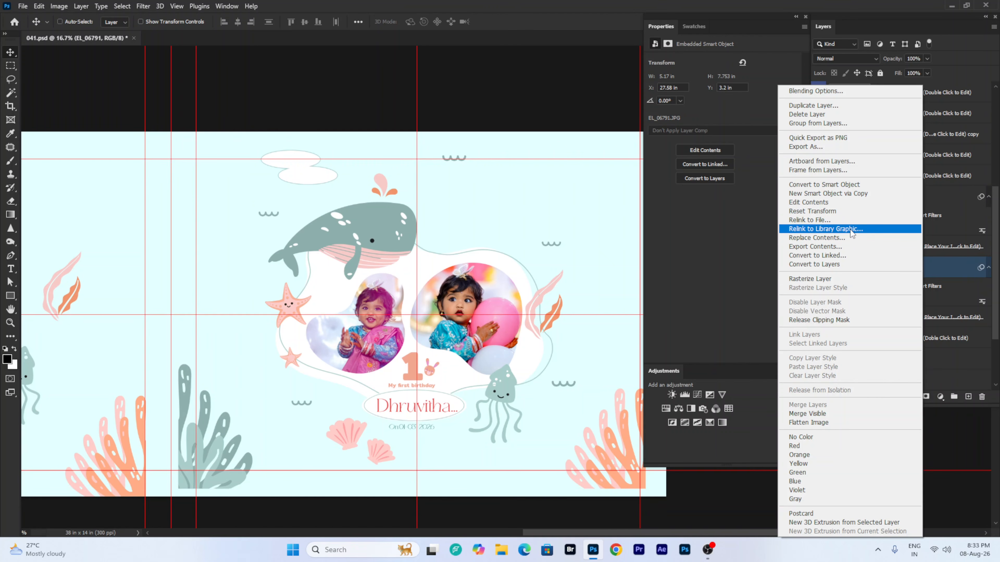
pyautogui.click(836, 221)
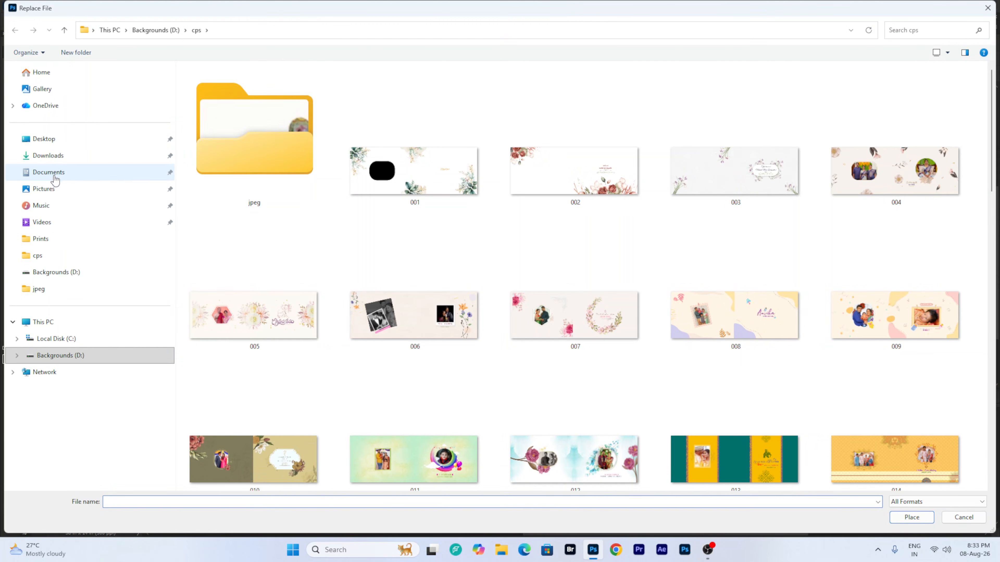
pyautogui.click(47, 192)
pyautogui.doubleClick(741, 148)
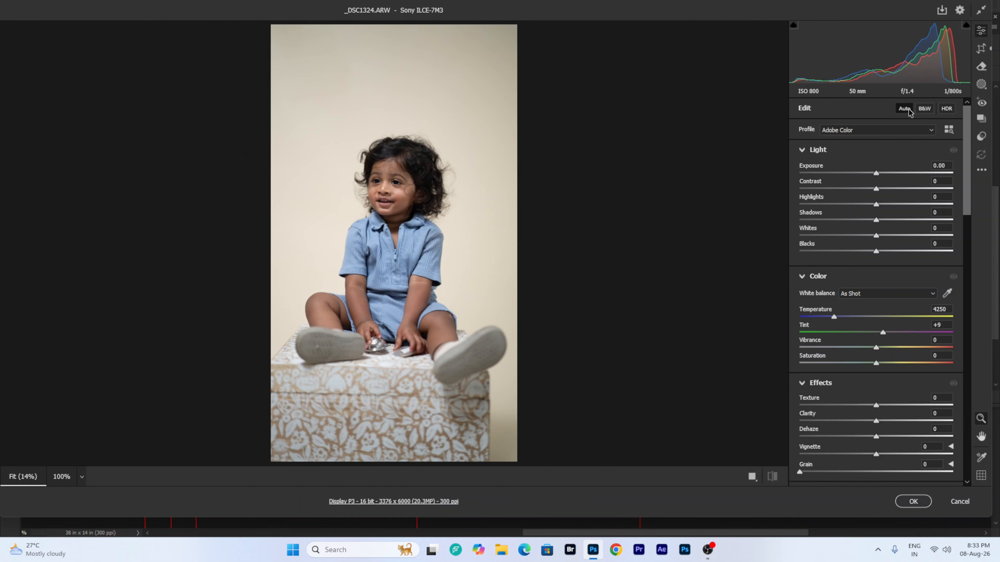
pyautogui.click(913, 501)
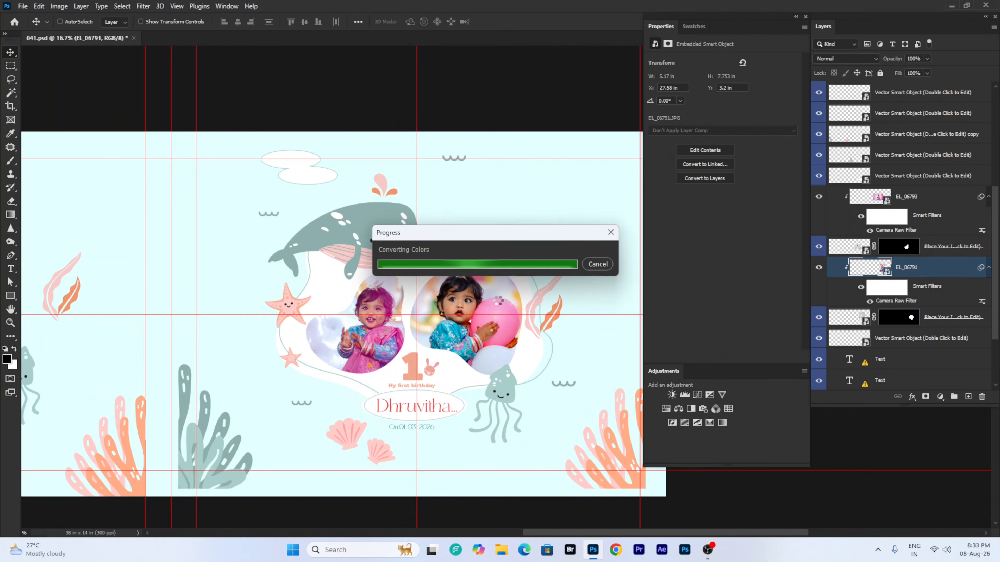
pyautogui.moveTo(490, 300); pyautogui.dragTo(498, 305)
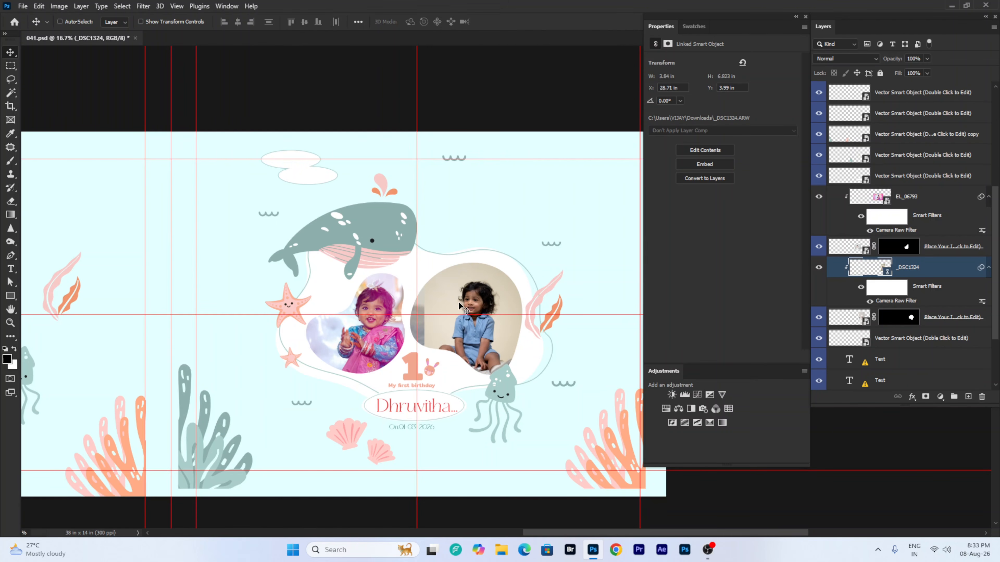
# - Remove the _DSC1324 photo layer and toggle the visibility of the placeholder image beneath it off and on
pyautogui.hotkey('ctrl', 'z')
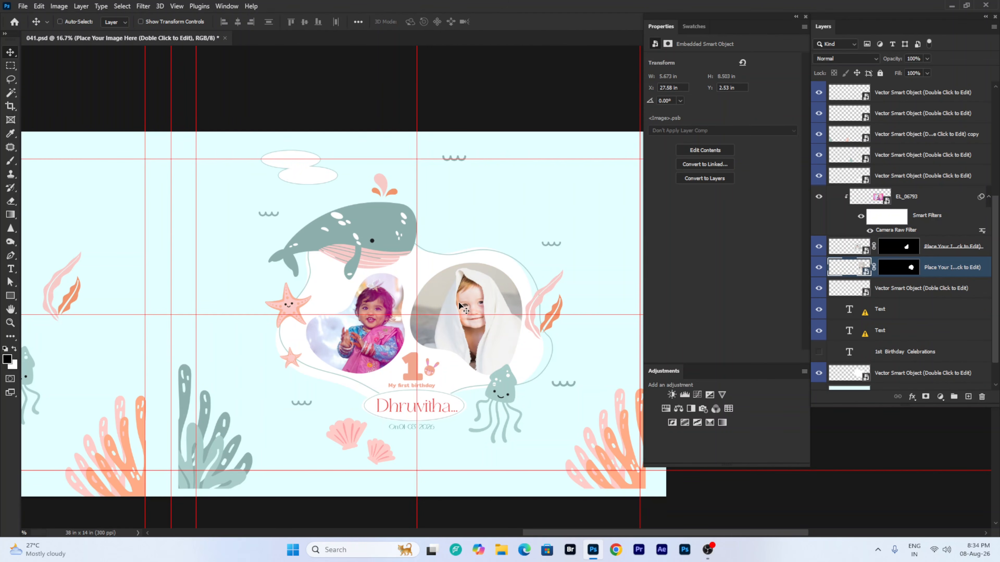
pyautogui.click(819, 268)
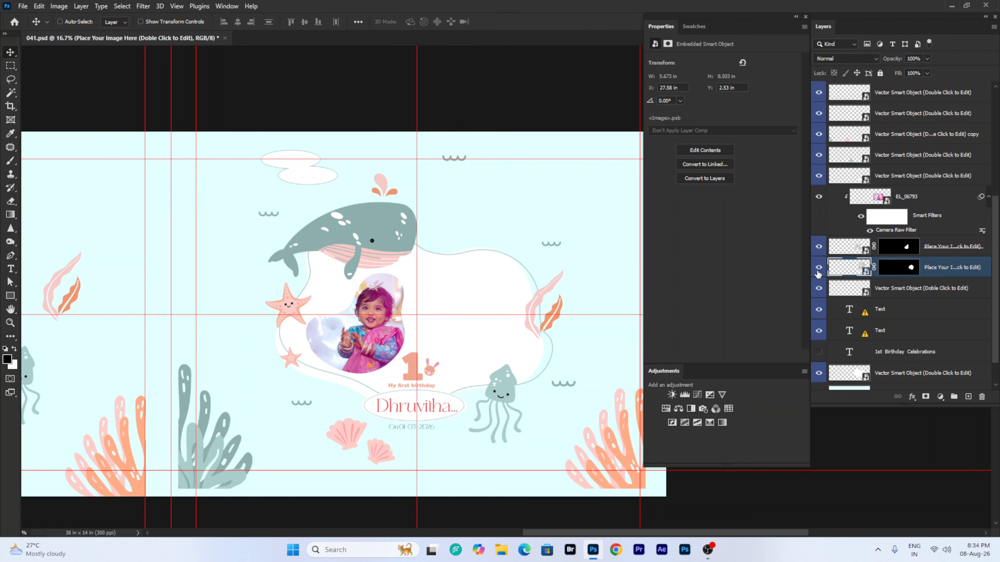
pyautogui.click(818, 271)
pyautogui.press('ctrl')
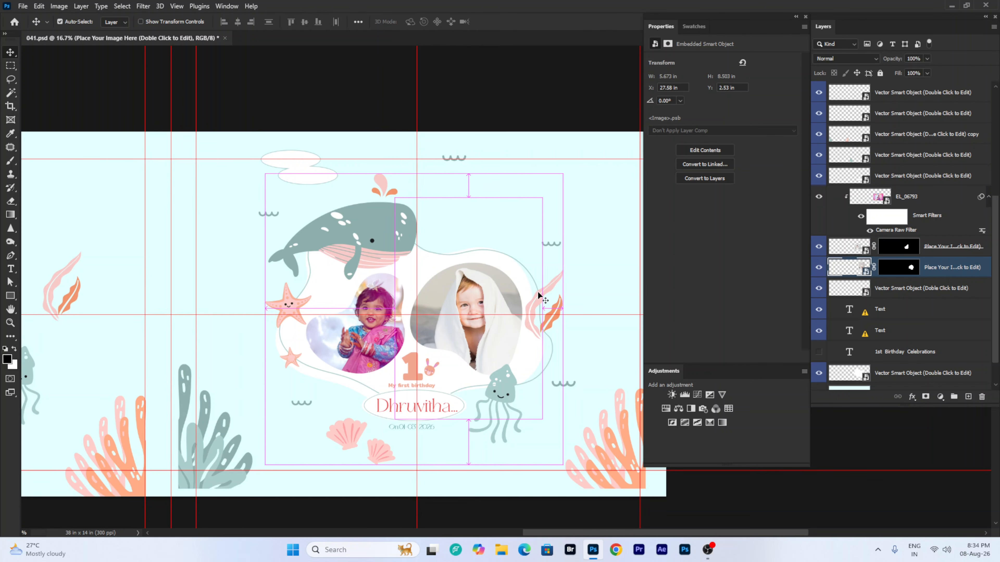
# - Save the 041 cover design and close the document
pyautogui.hotkey('ctrl', 's')
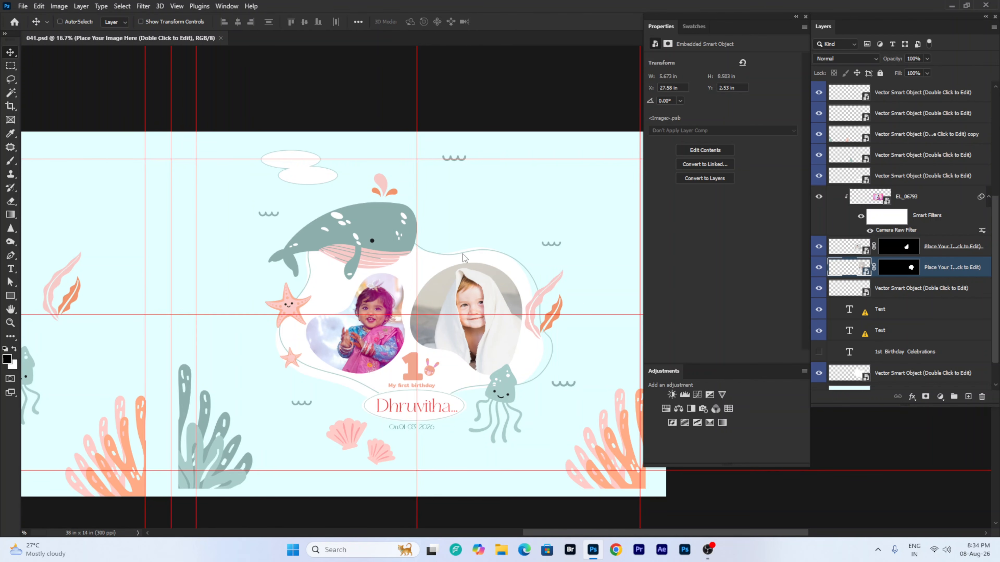
pyautogui.press('Tab')
pyautogui.hotkey('ctrl', 'w')
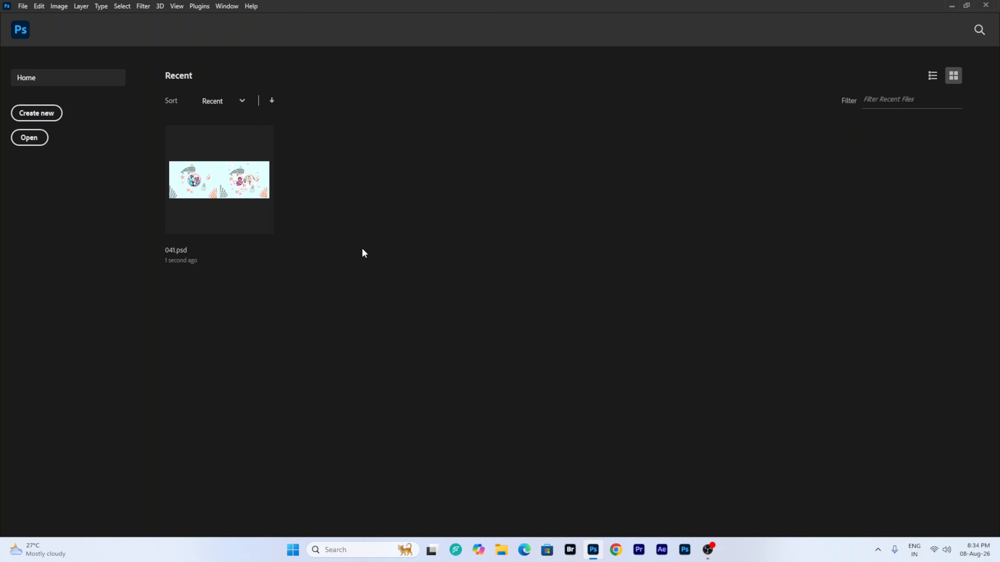
# - Browse the cps folder for another cover design to open and bring up the file options for 045
pyautogui.click(29, 137)
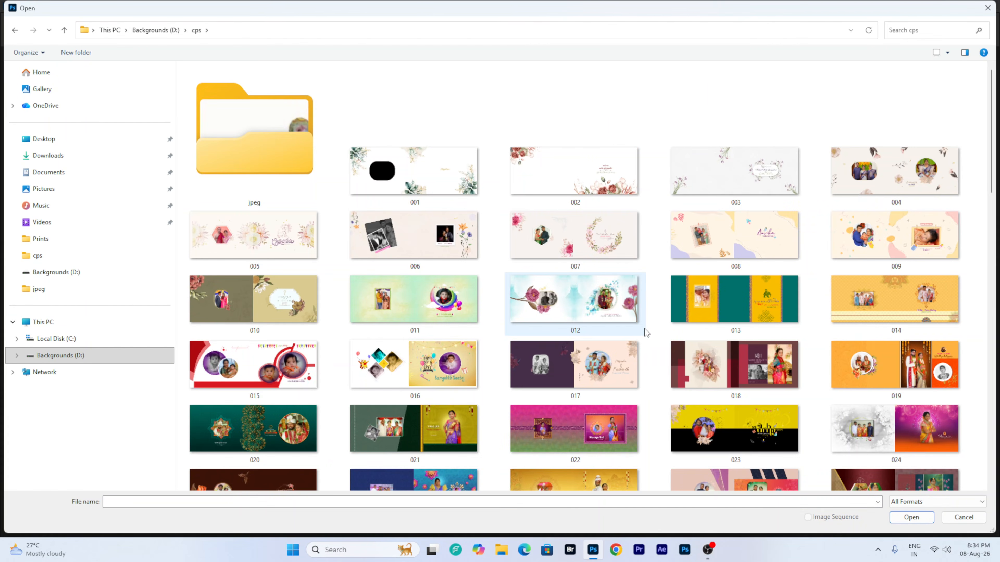
pyautogui.scroll(-5, 634, 328)
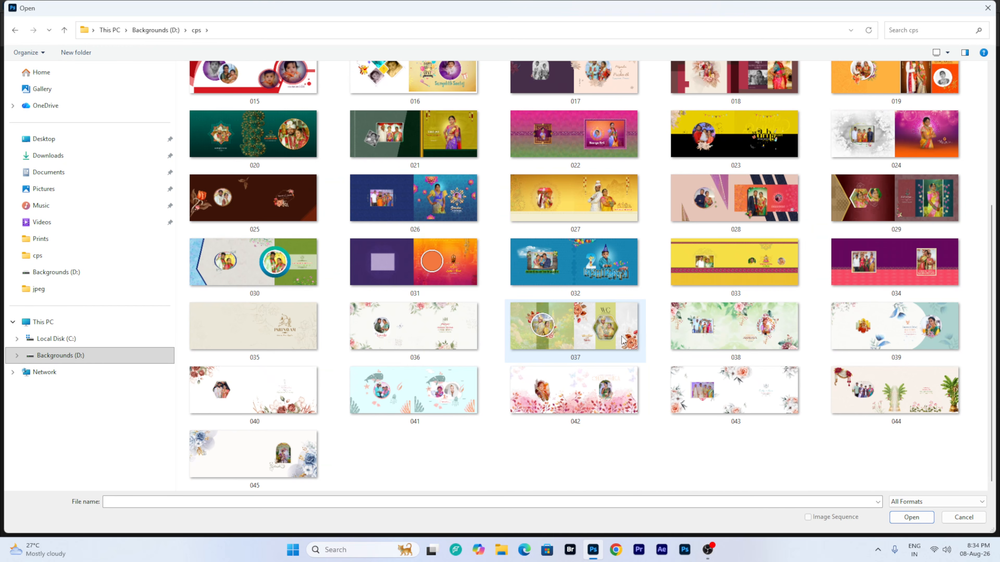
pyautogui.click(271, 452)
pyautogui.rightClick(271, 452)
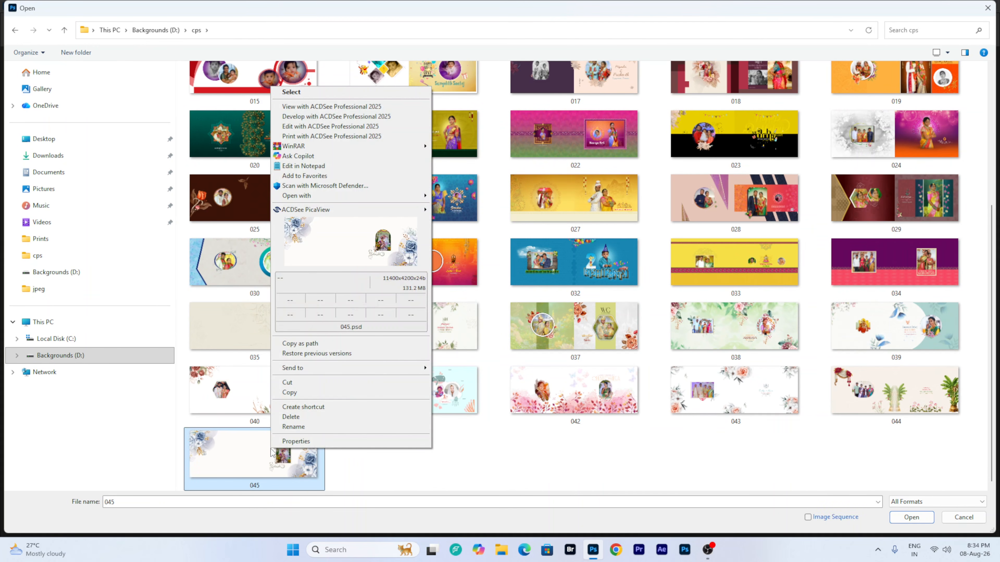